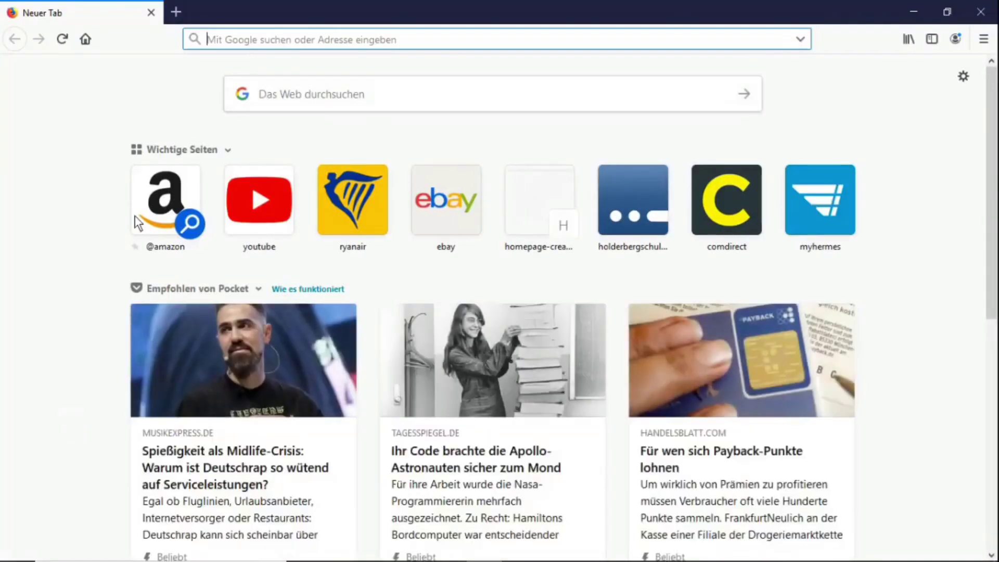
# Step: Search Google for 'devolo cockpit' and open the 'Downloads | devolo Cockpit | devolo AG' result
pyautogui.click(279, 101)
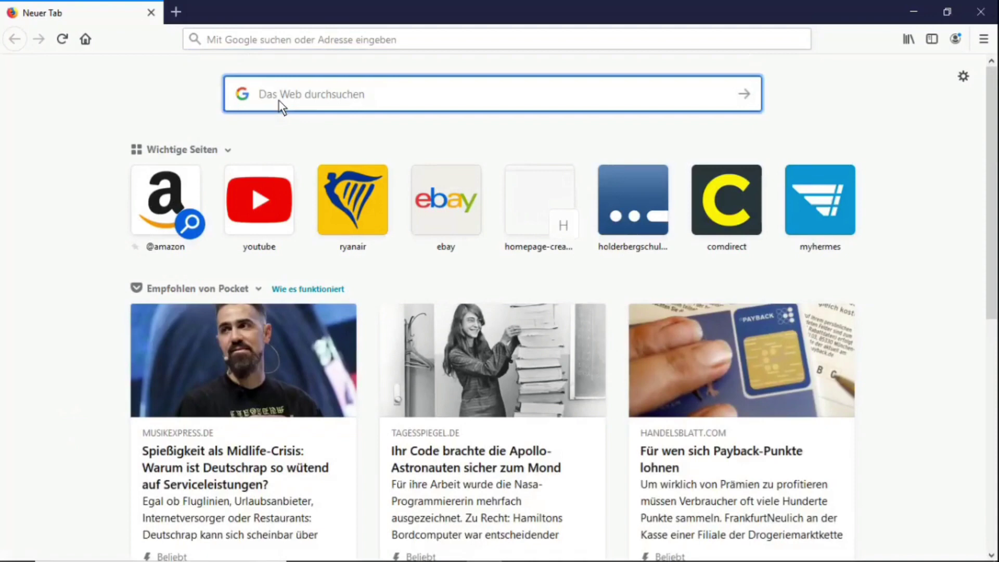
pyautogui.write('Devo')
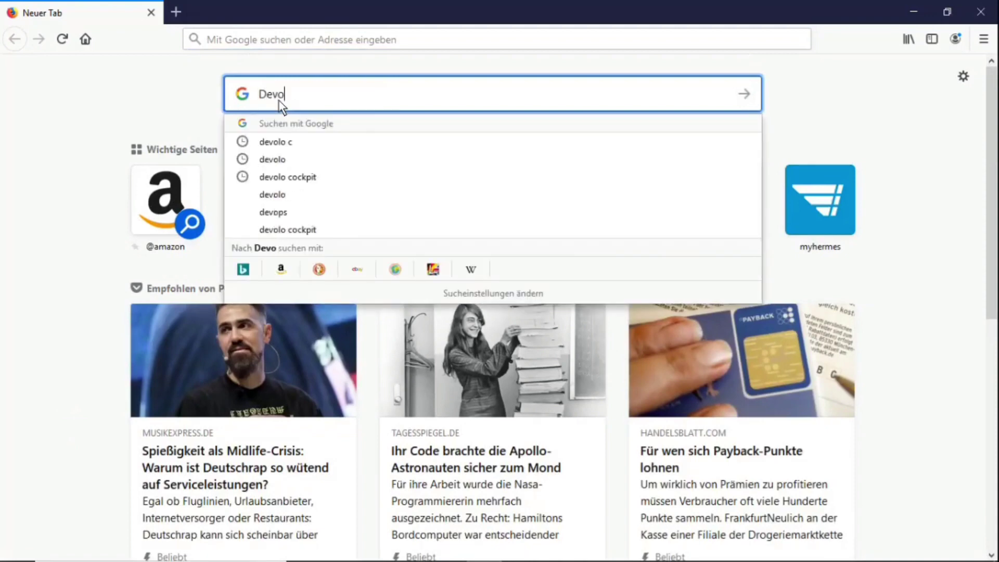
pyautogui.write('le')
pyautogui.moveTo(278, 97); pyautogui.dragTo(332, 99)
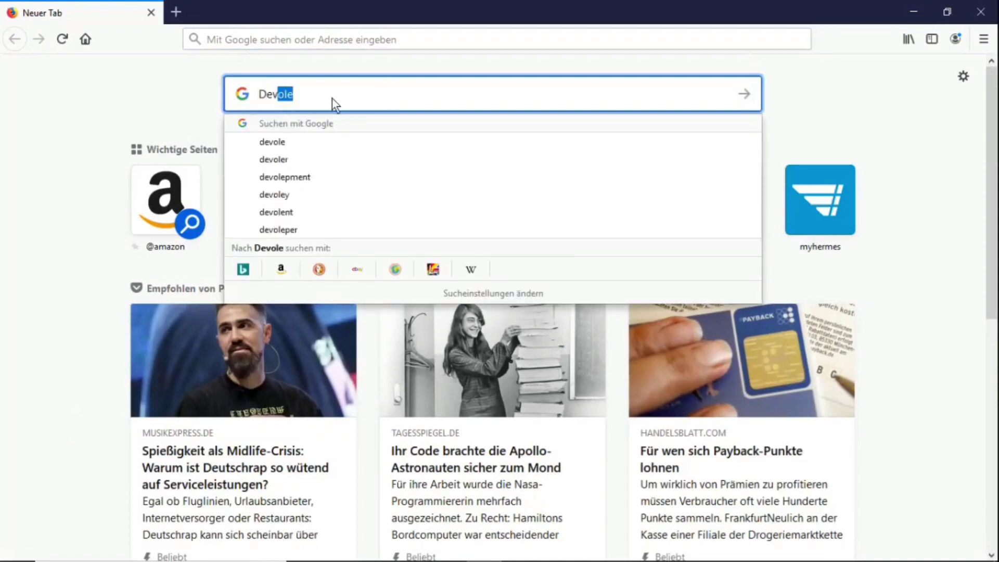
pyautogui.click(332, 99)
pyautogui.press('BackSpace')
pyautogui.write('olo')
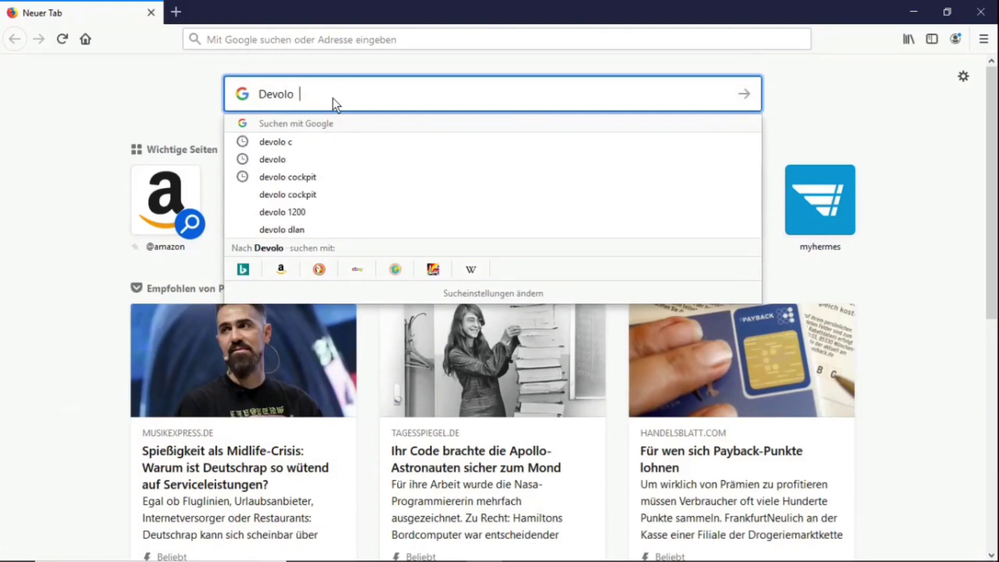
pyautogui.click(298, 183)
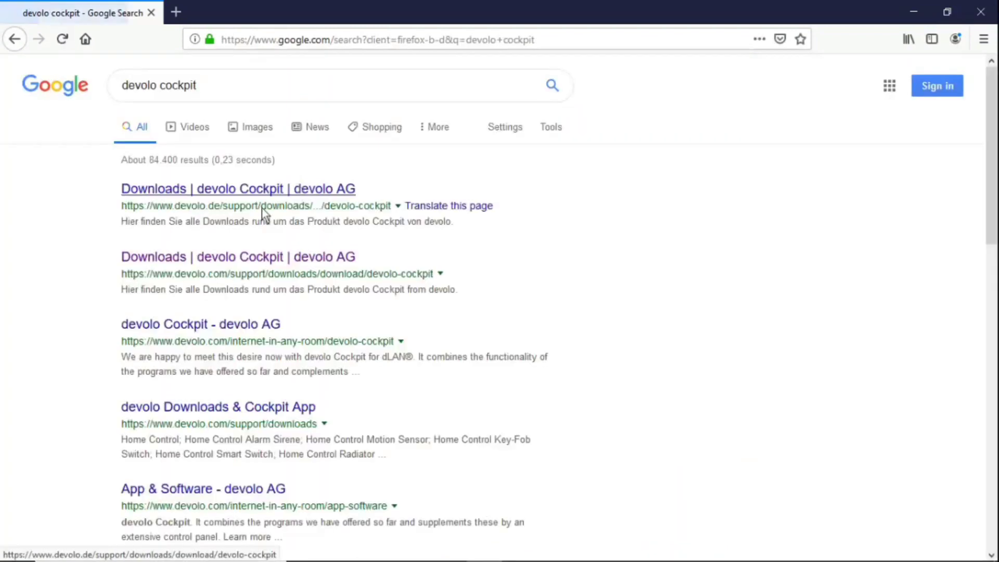
pyautogui.click(212, 261)
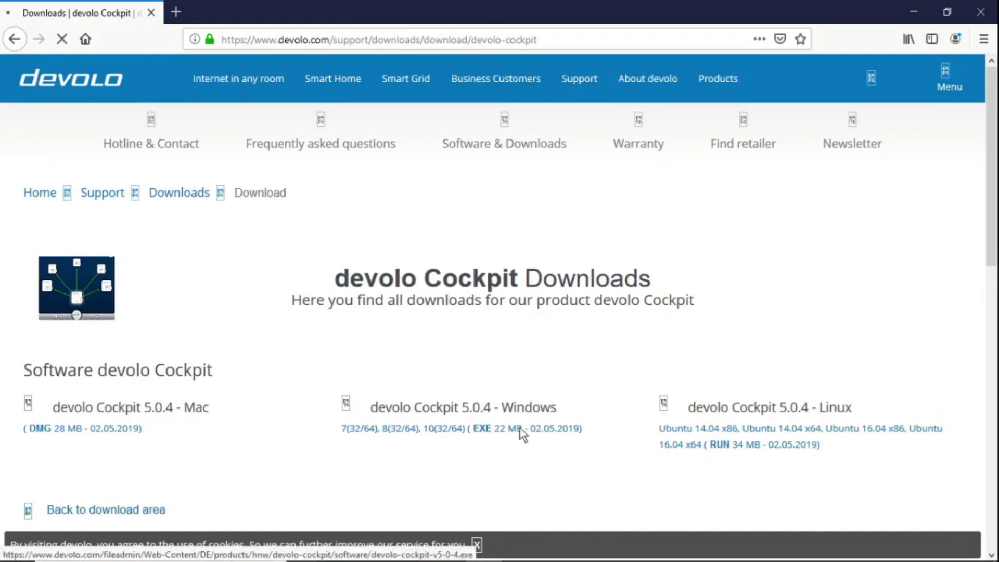
# Step: Save the devolo-cockpit-v5-0-4.exe Windows installer, then quit Firefox, cancelling the pending download
pyautogui.click(522, 408)
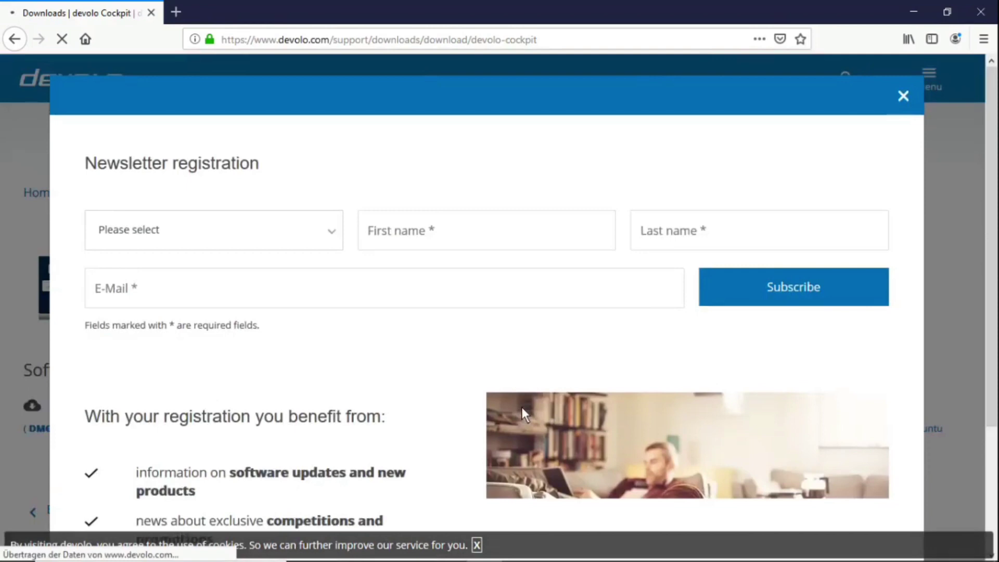
pyautogui.click(903, 96)
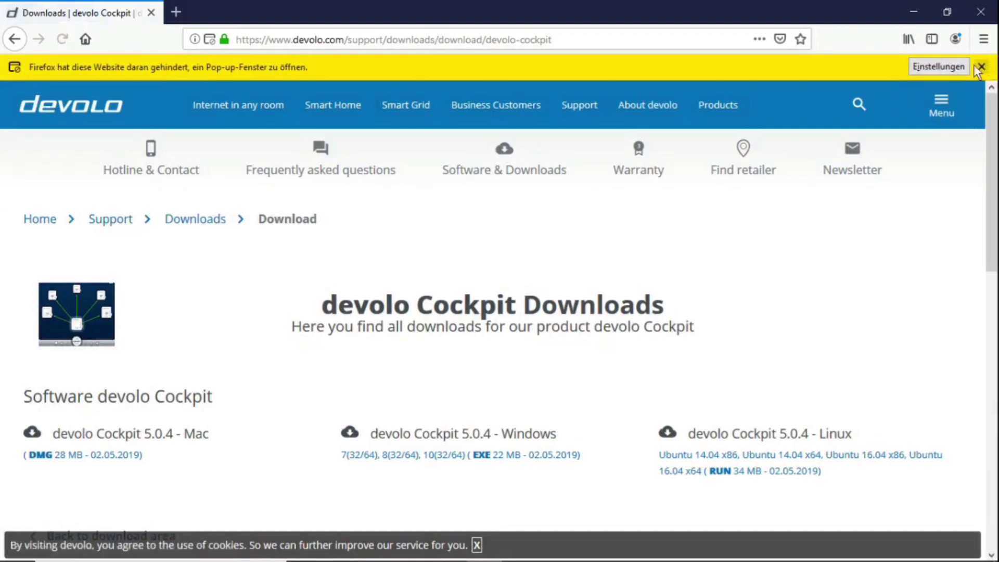
pyautogui.click(948, 67)
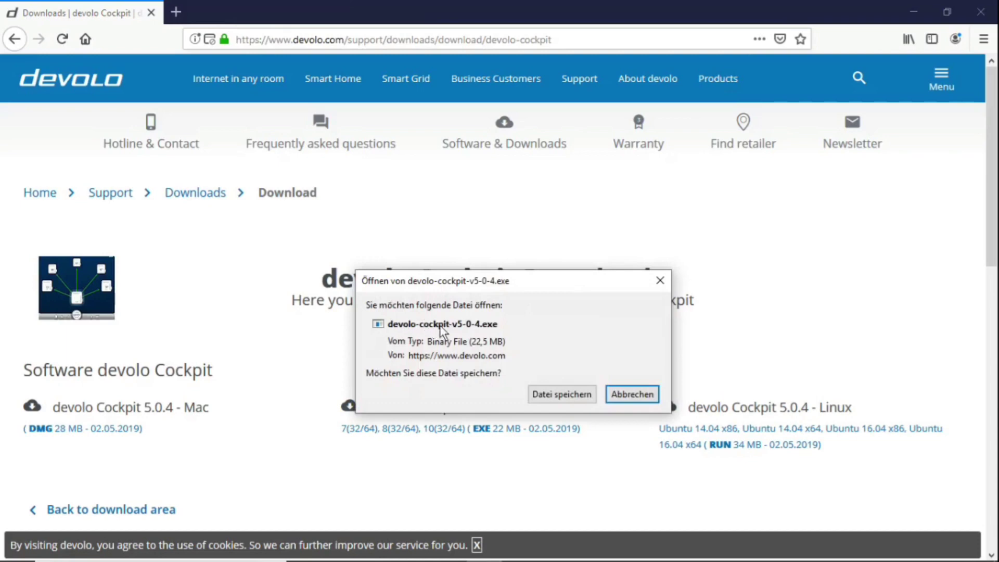
pyautogui.click(574, 396)
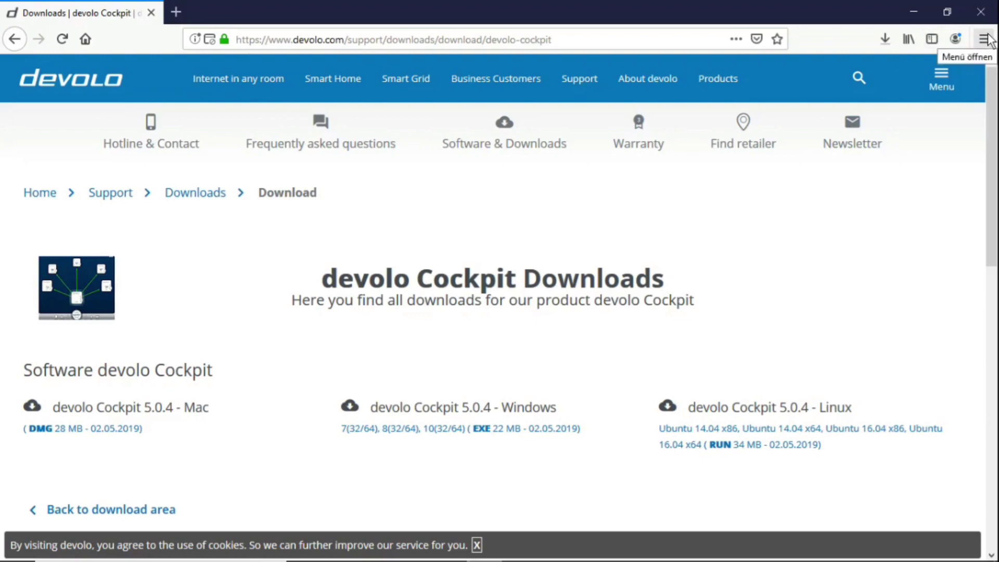
pyautogui.click(981, 11)
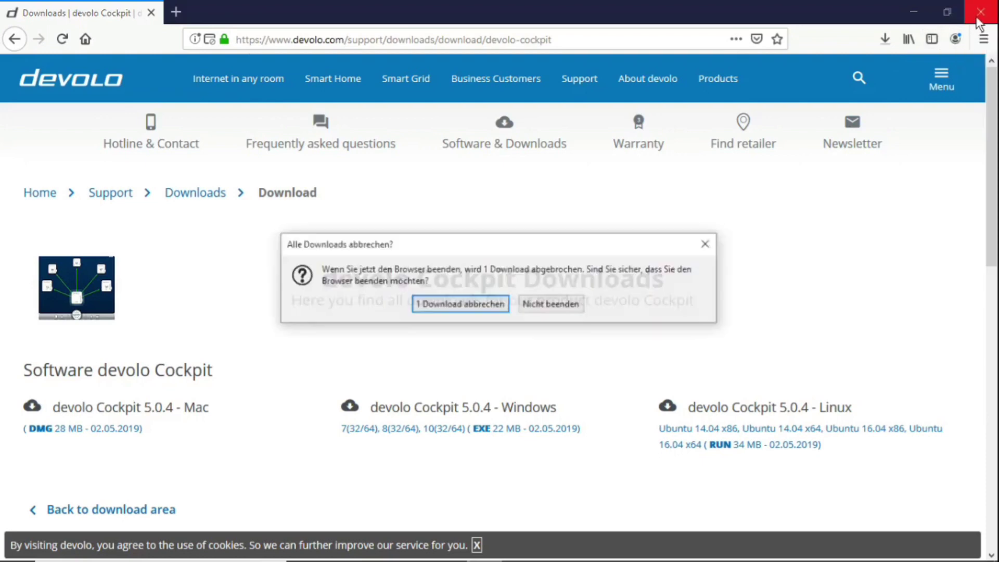
pyautogui.click(460, 304)
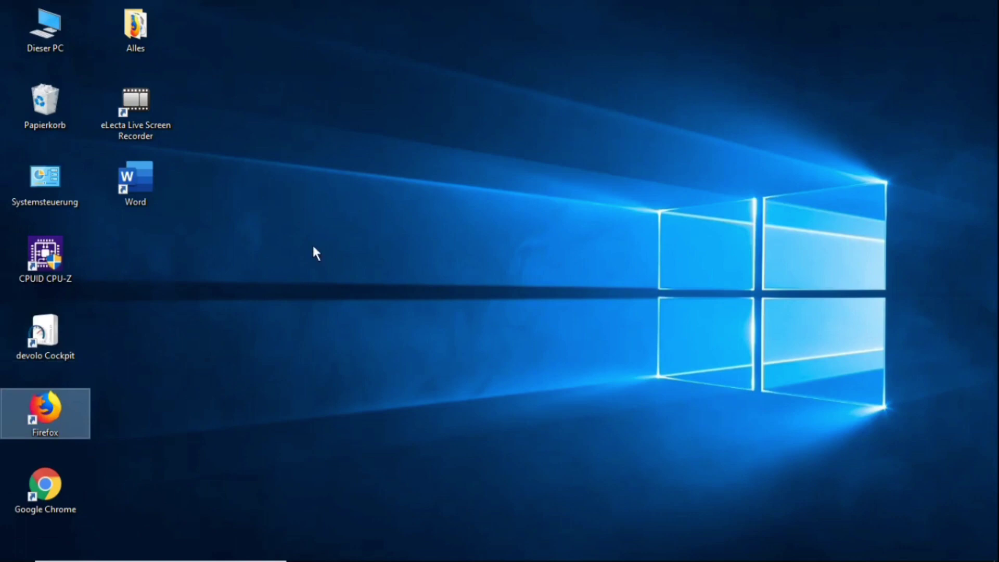
# Step: Start devolo Cockpit from its desktop shortcut to map the six dLAN adapters and their rates
pyautogui.click(54, 332)
pyautogui.doubleClick(54, 333)
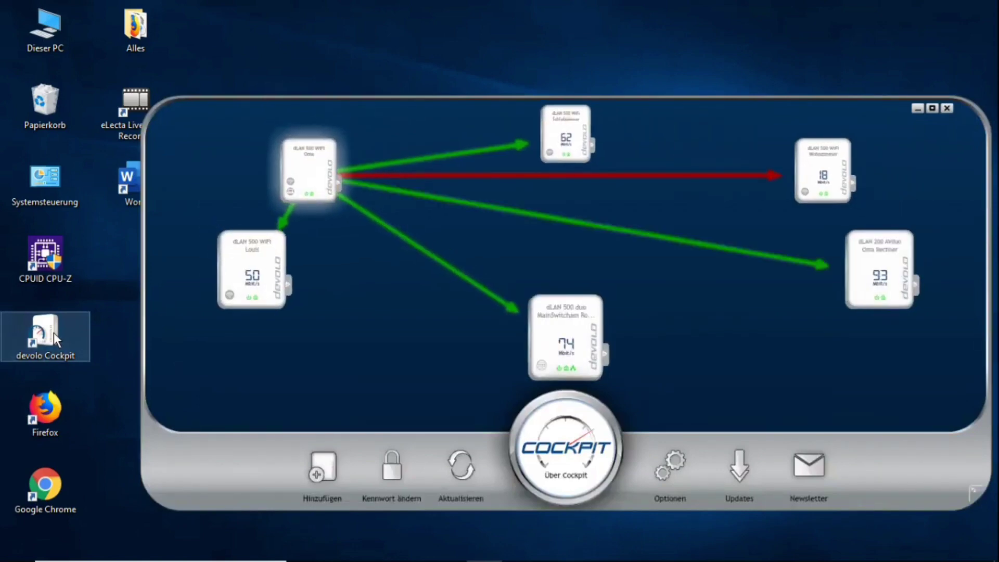
pyautogui.moveTo(571, 357)
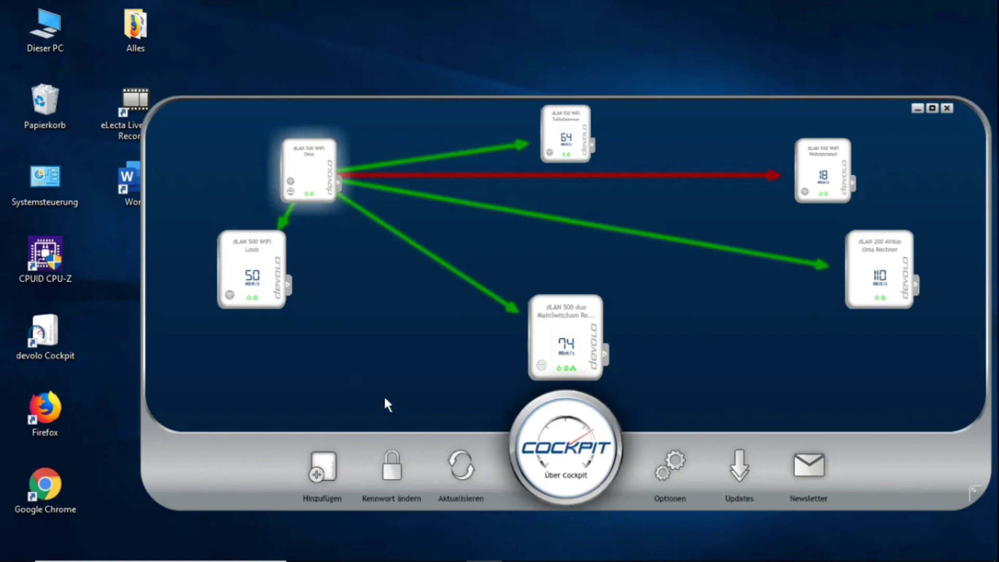
# Step: Open the 'Neues PLC-Gerät dem Netzwerk hinzufügen' pairing instructions and move them up to reveal OK
pyautogui.click(324, 469)
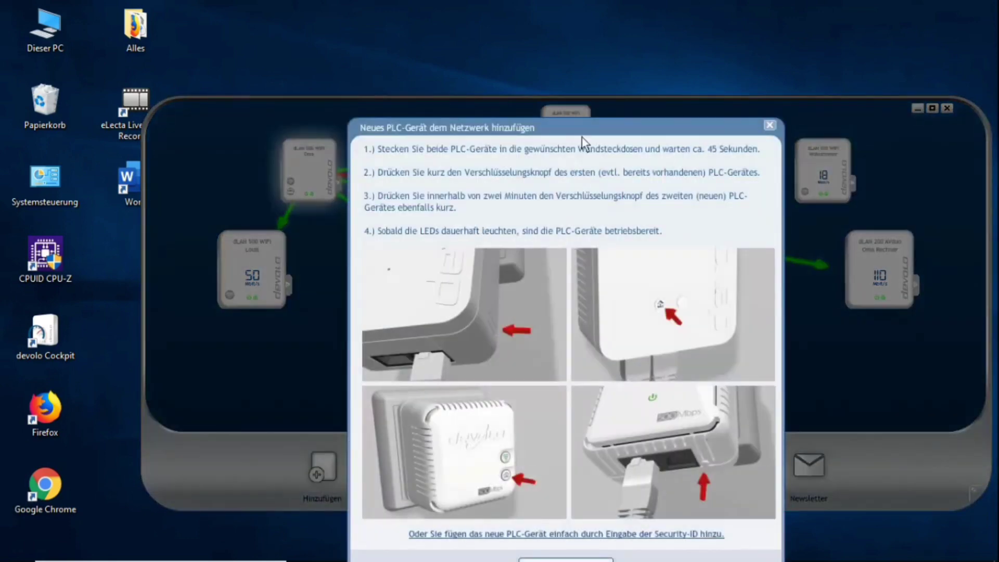
pyautogui.moveTo(579, 122); pyautogui.dragTo(577, 24)
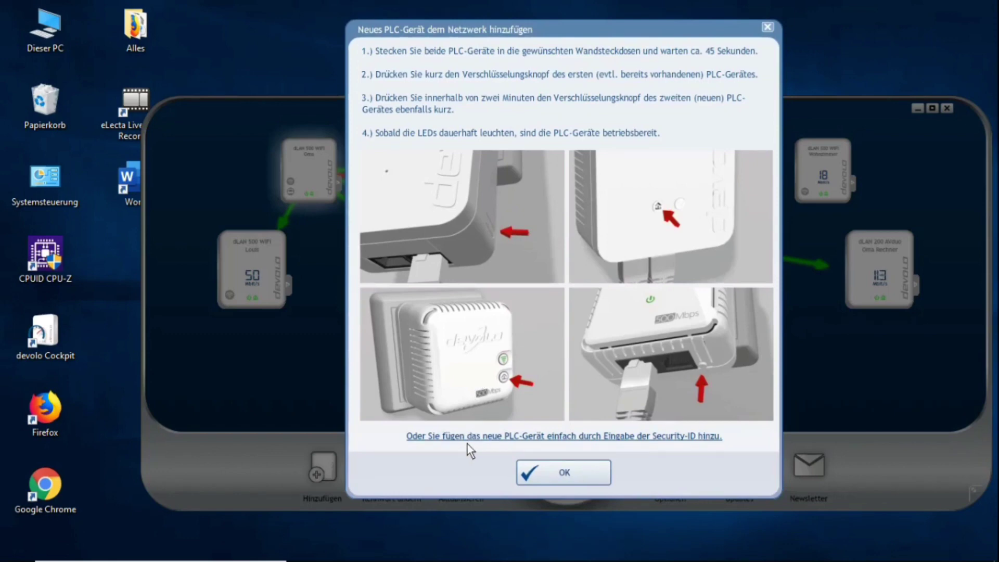
# Step: Switch to adding by Security-ID and type the new adapter's Security-ID into the prompt
pyautogui.click(514, 435)
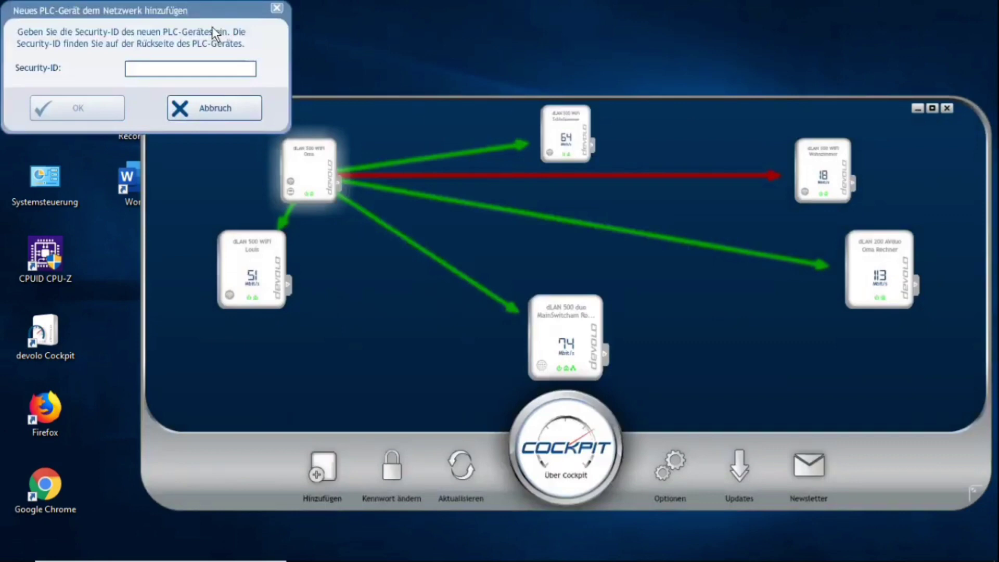
pyautogui.moveTo(218, 7); pyautogui.dragTo(623, 178)
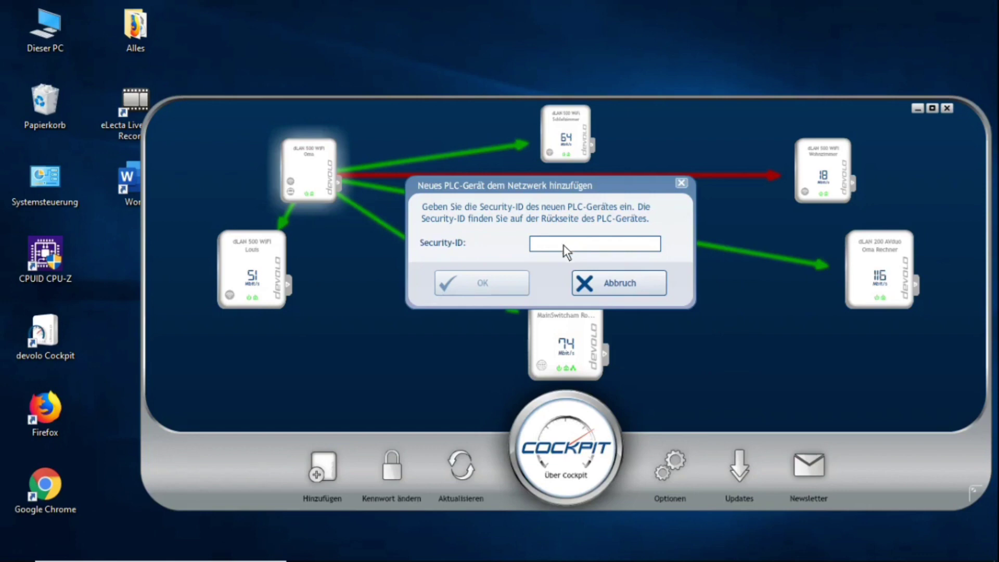
pyautogui.click(566, 251)
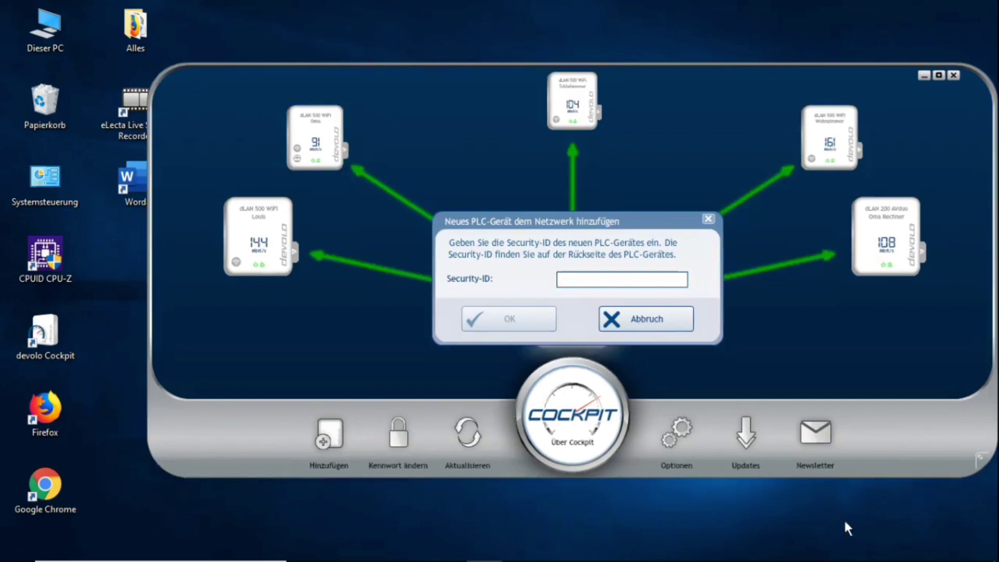
pyautogui.click(573, 280)
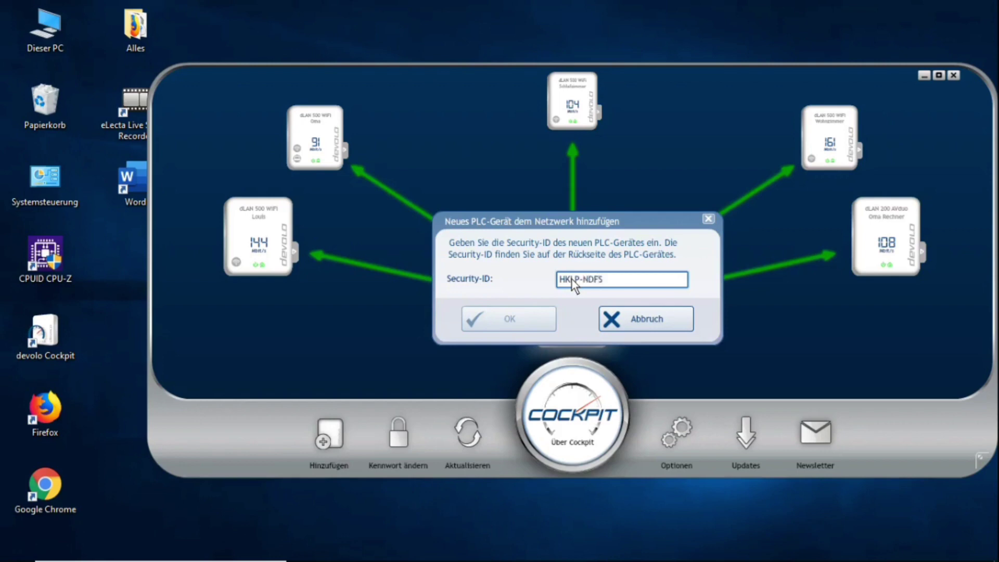
pyautogui.write('-AFKK-GPSA')
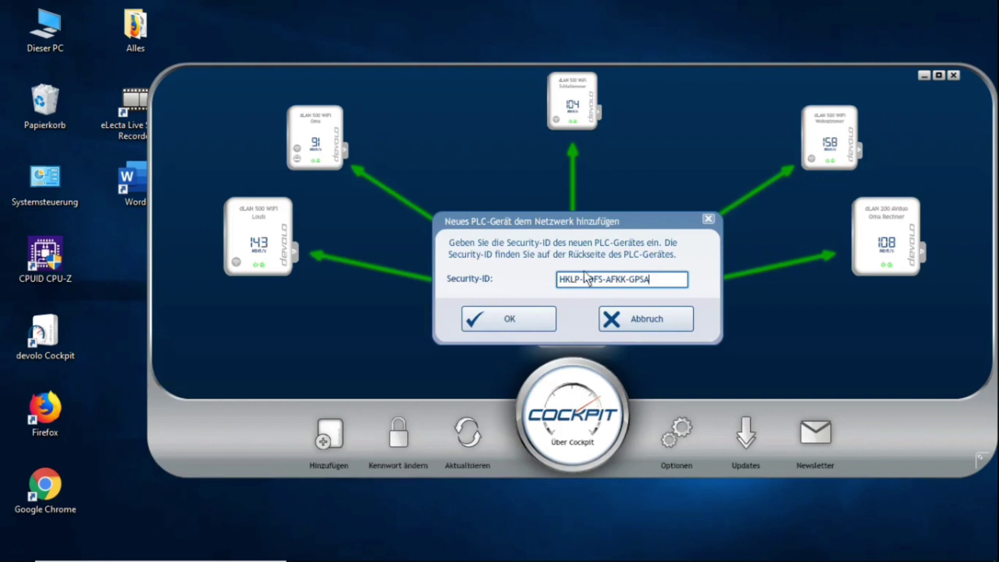
# Step: Confirm the Security-ID so the new dLAN 500 duo adapter joins the network map
pyautogui.click(515, 319)
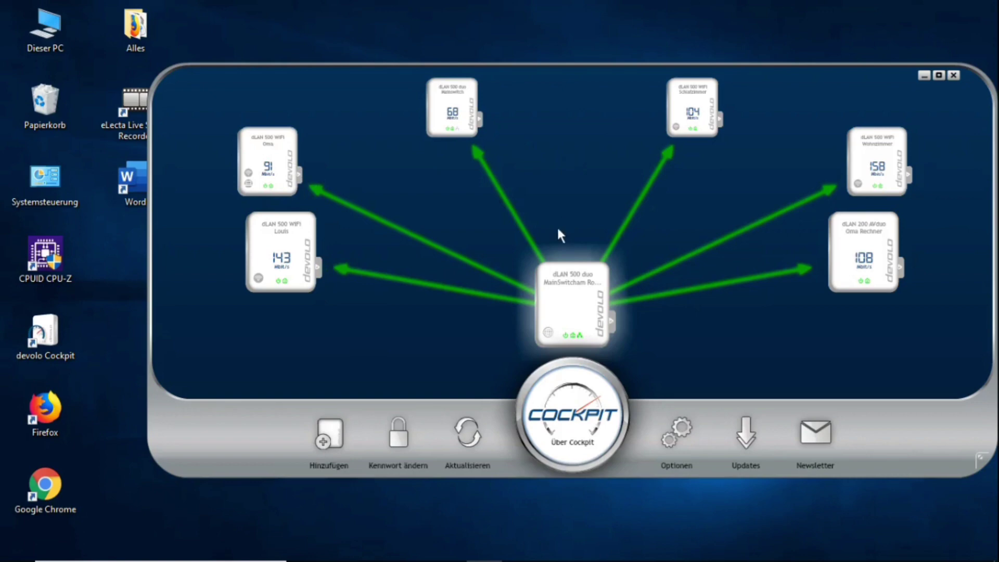
pyautogui.moveTo(580, 295)
pyautogui.moveTo(477, 122)
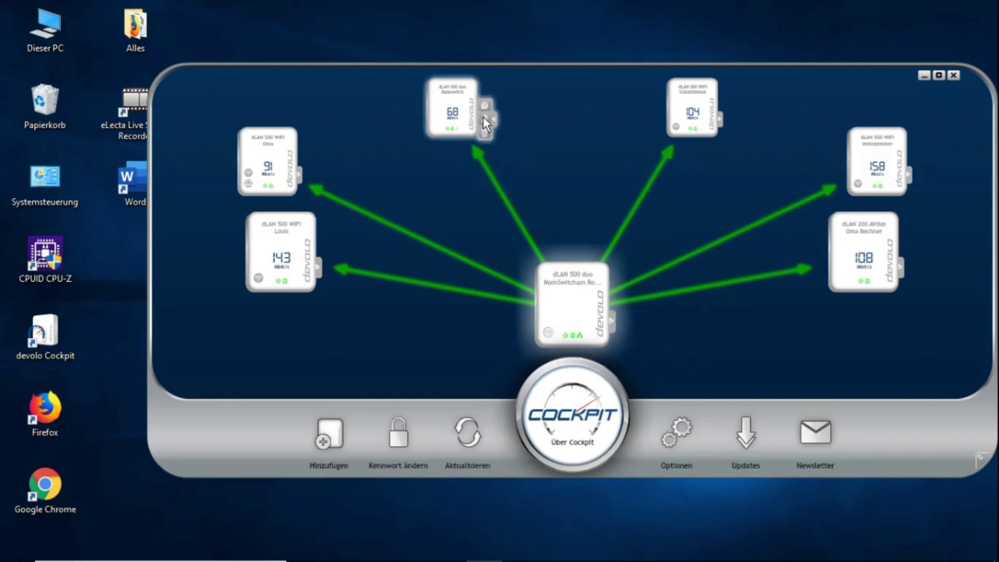
pyautogui.click(483, 117)
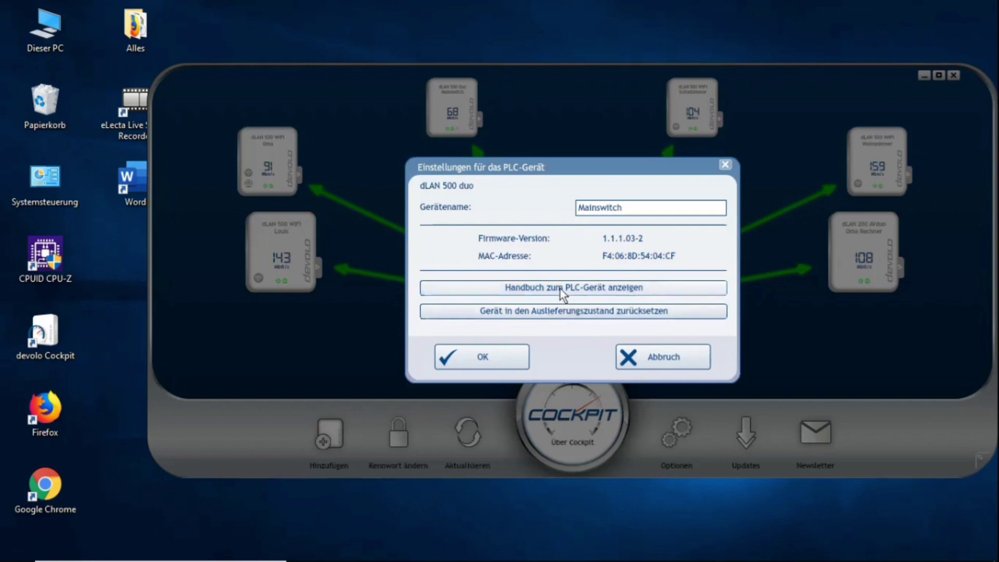
pyautogui.click(515, 356)
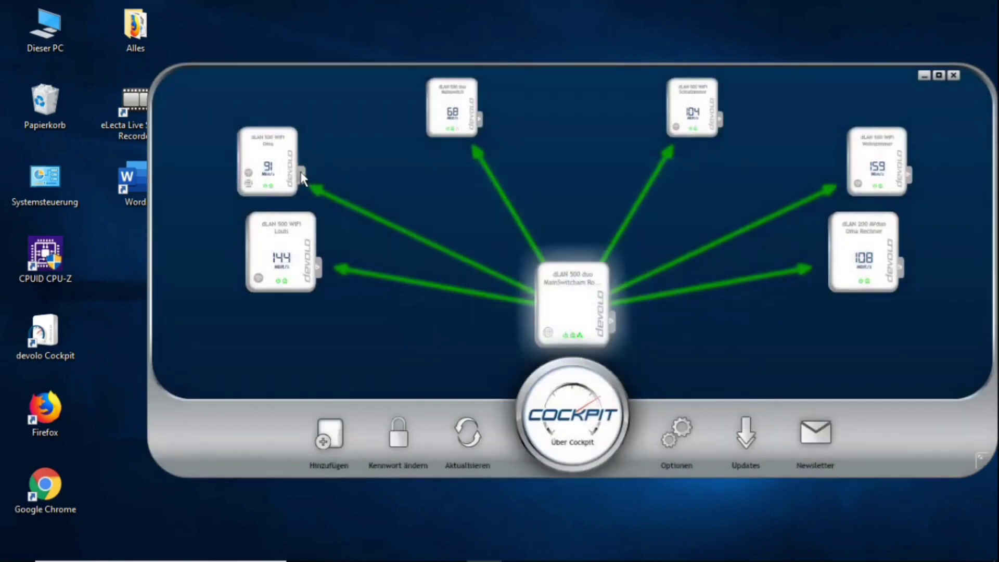
# Step: Open Gerätekonfiguration, look at LED-Einstellungen, and return to the Gerätekonfiguration overview
pyautogui.moveTo(298, 173)
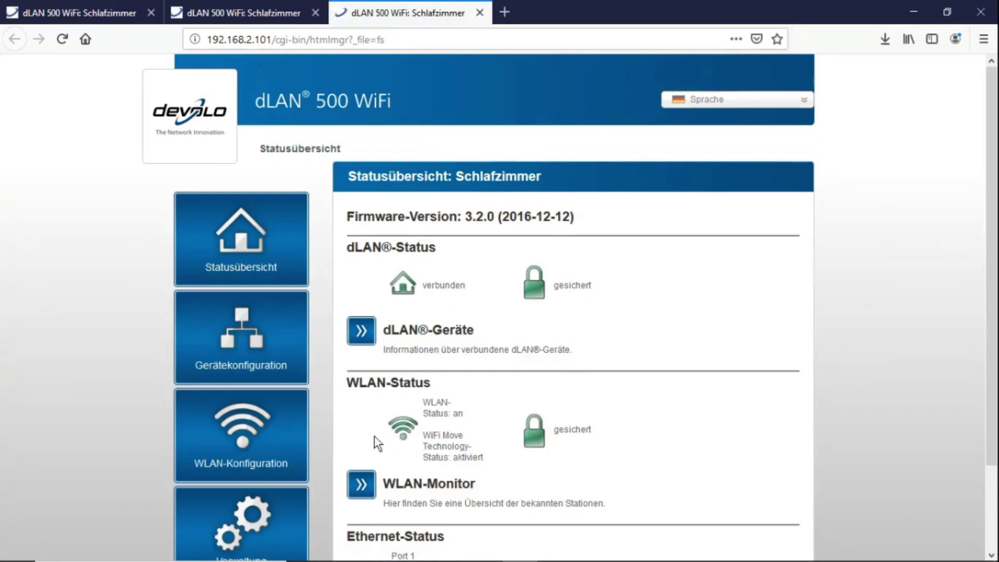
pyautogui.click(246, 328)
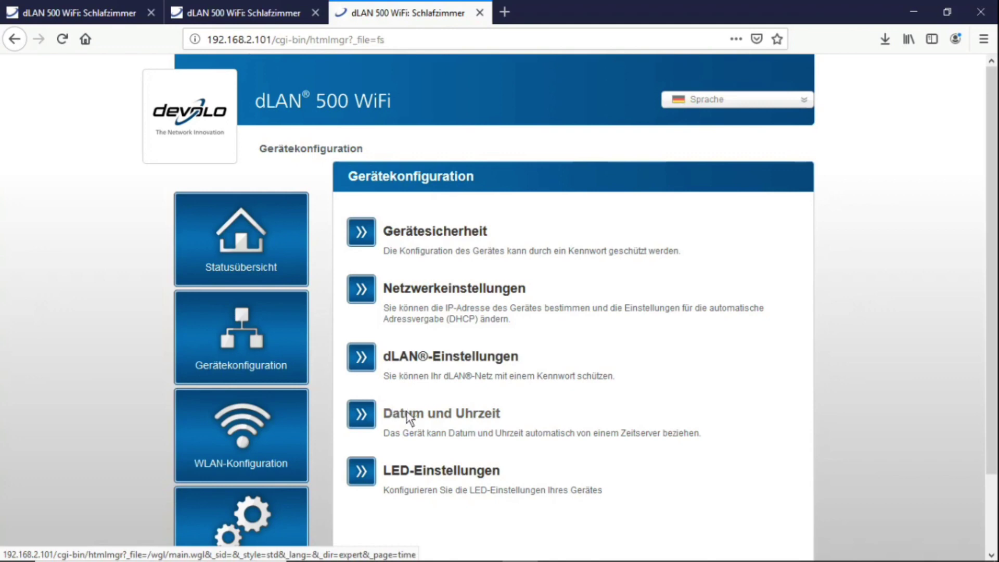
pyautogui.click(359, 471)
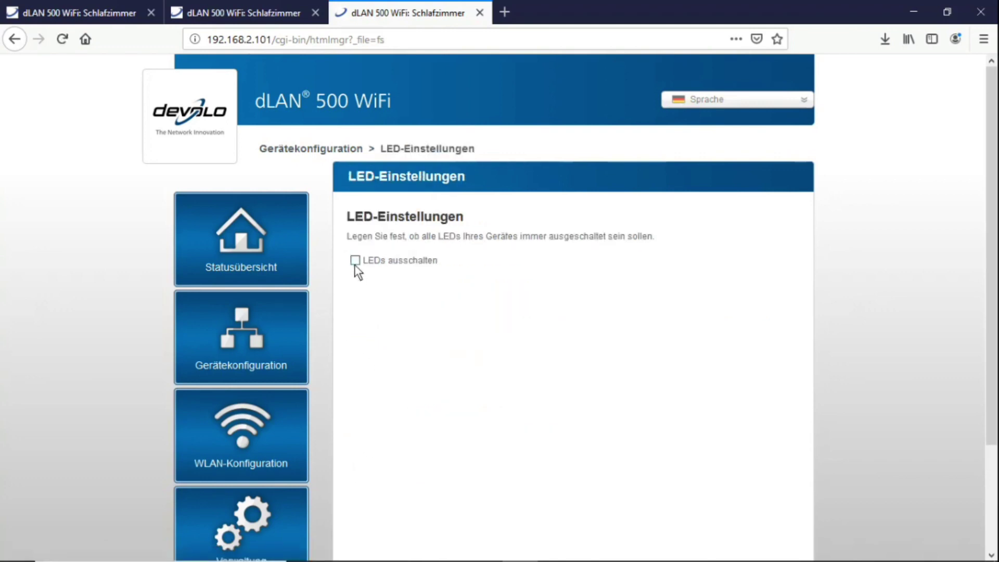
pyautogui.click(332, 148)
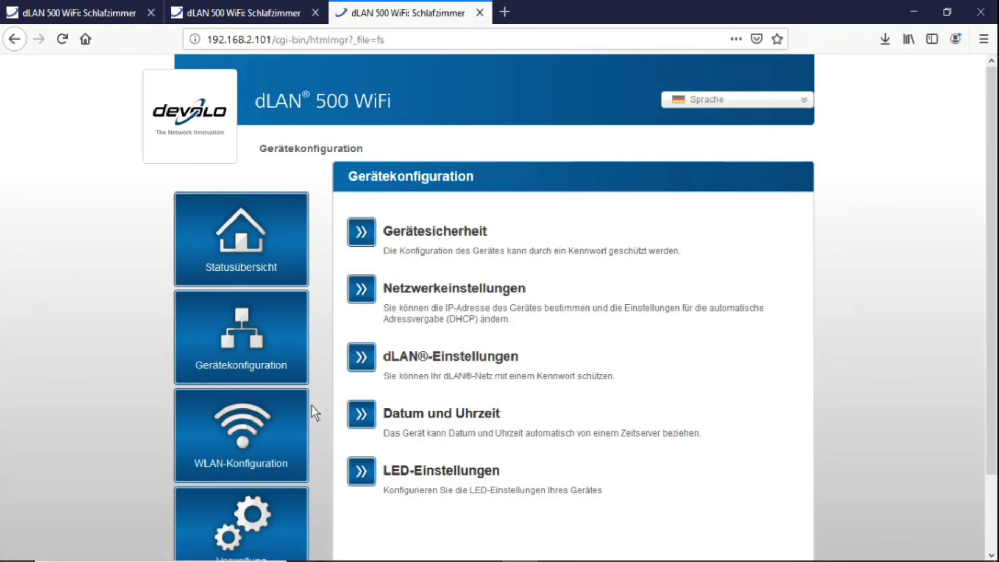
# Step: Inspect the Access-Point SSID and WPA2 key, then return to WLAN-Konfiguration without saving
pyautogui.click(249, 425)
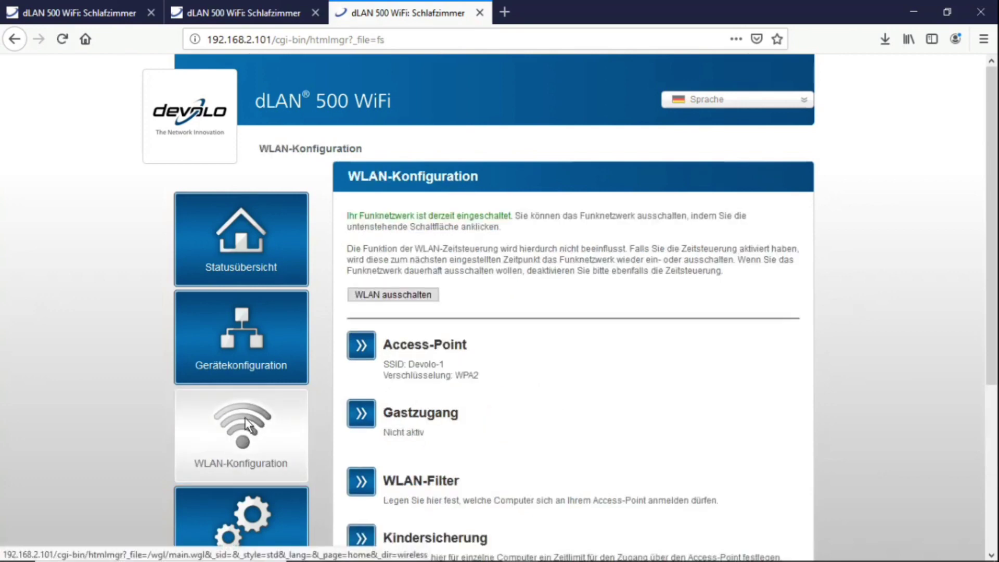
pyautogui.click(431, 346)
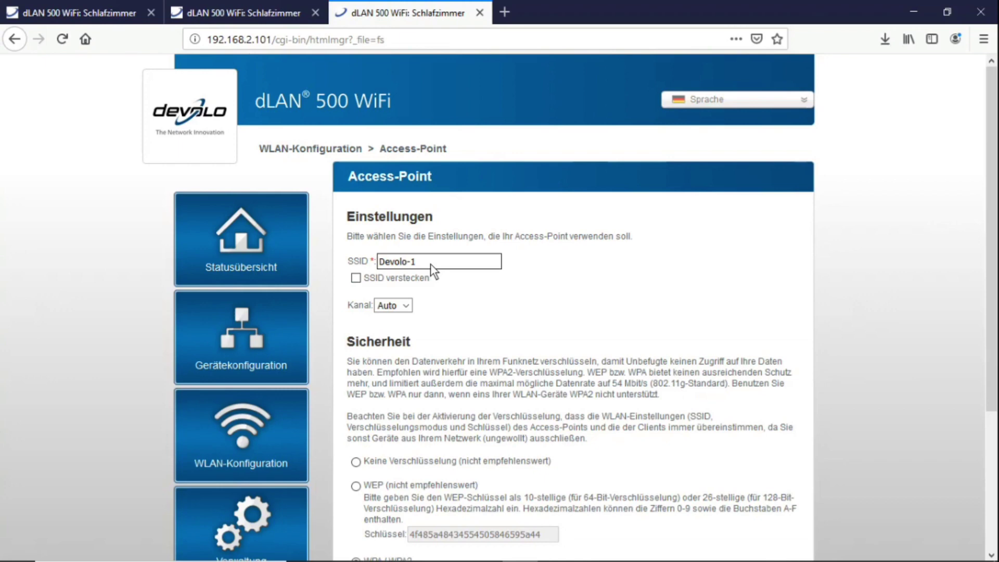
pyautogui.click(430, 264)
pyautogui.press('BackSpace')
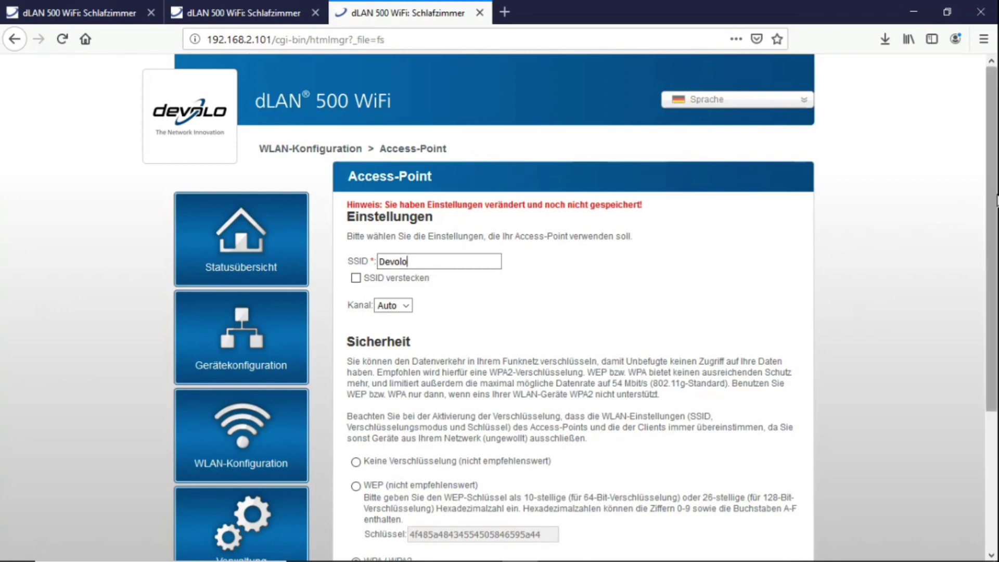
pyautogui.moveTo(997, 201); pyautogui.dragTo(995, 353)
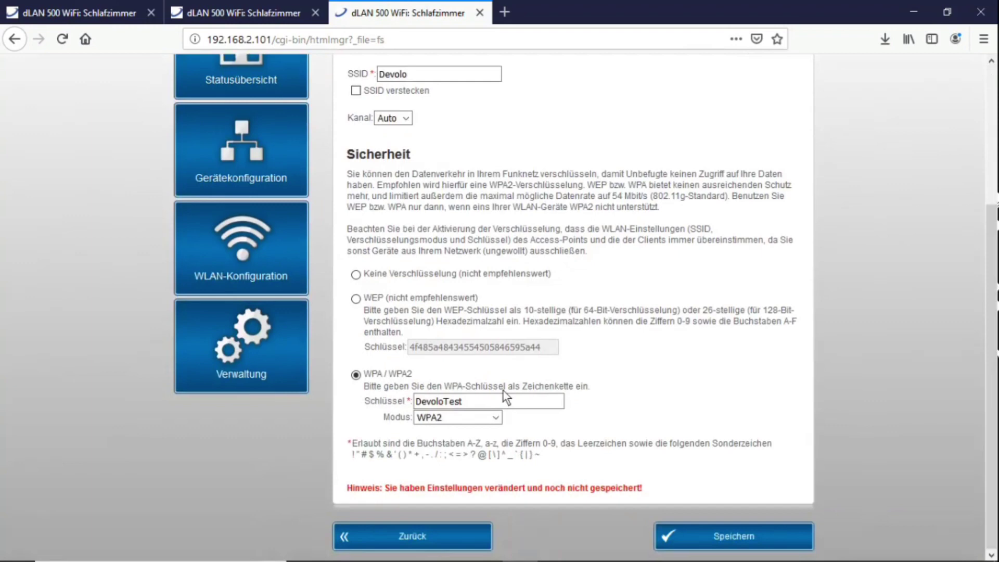
pyautogui.click(482, 400)
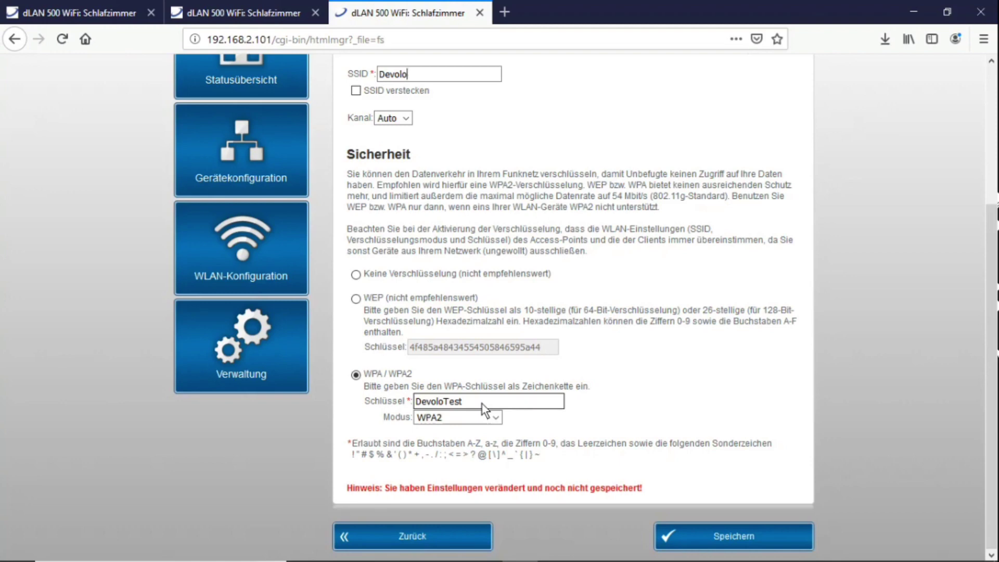
pyautogui.click(235, 234)
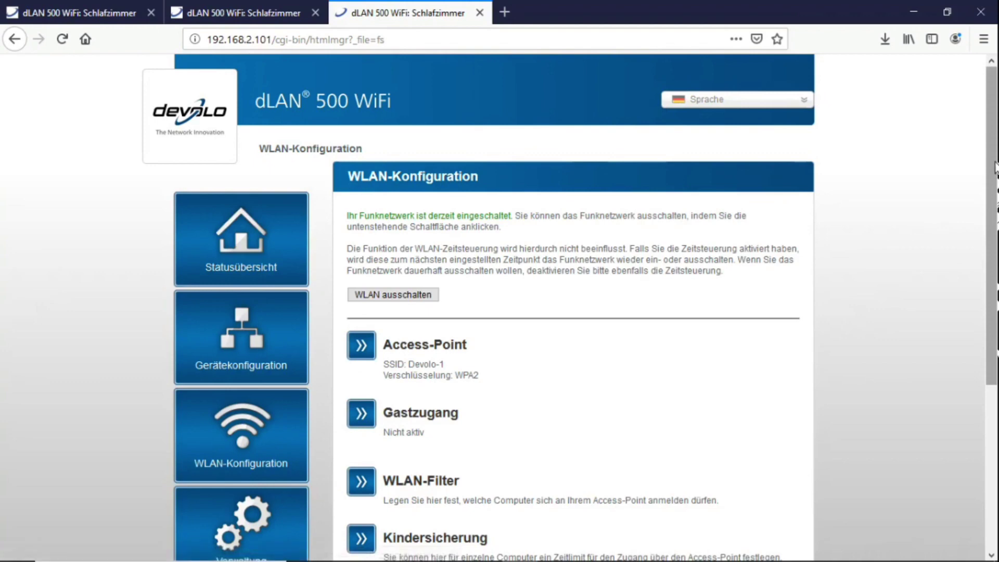
pyautogui.moveTo(994, 166); pyautogui.dragTo(993, 307)
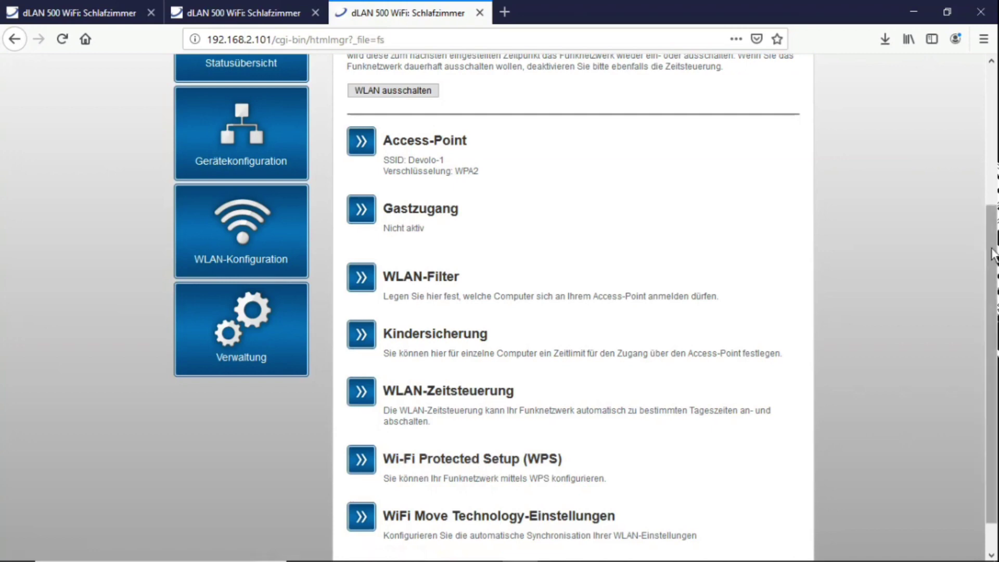
pyautogui.scroll(-1, 995, 255)
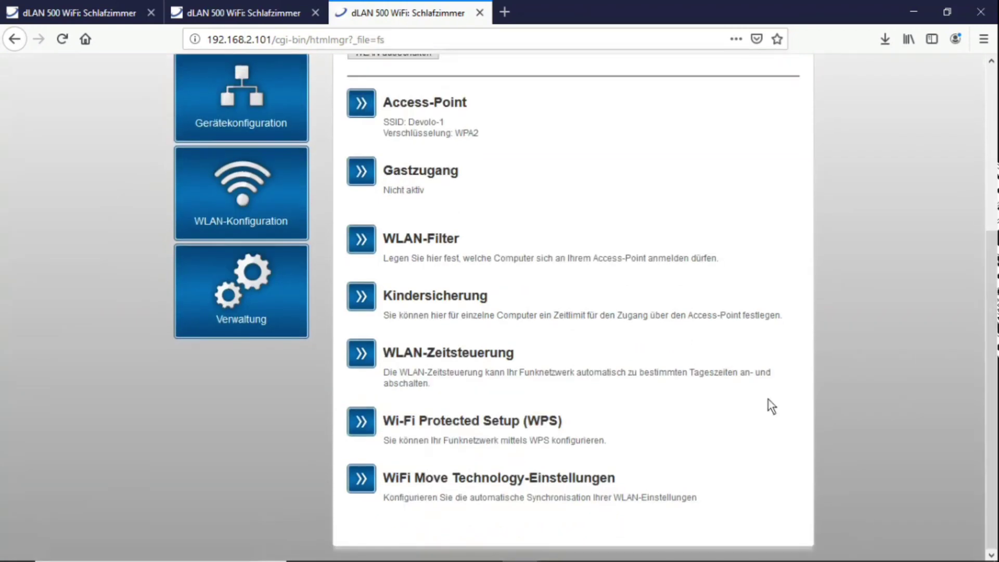
# Step: Open Verwaltung and its Firmware aktualisieren page, showing current firmware 3.2.0
pyautogui.click(256, 295)
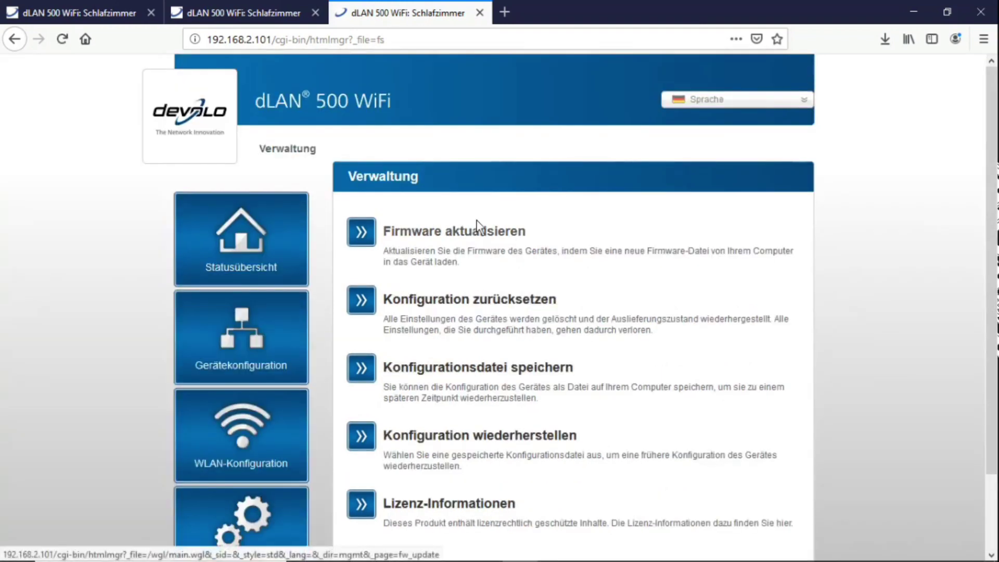
pyautogui.click(418, 229)
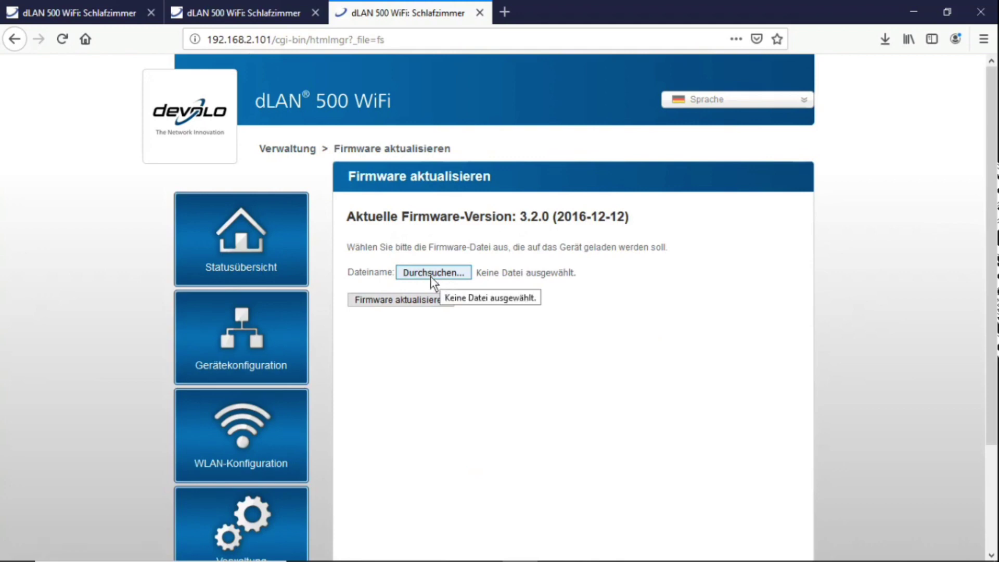
pyautogui.click(249, 538)
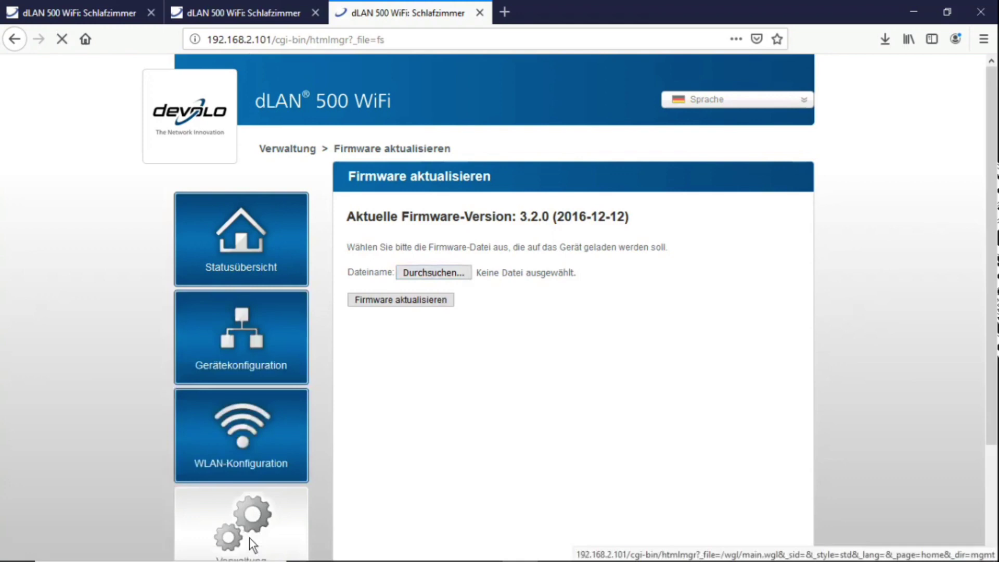